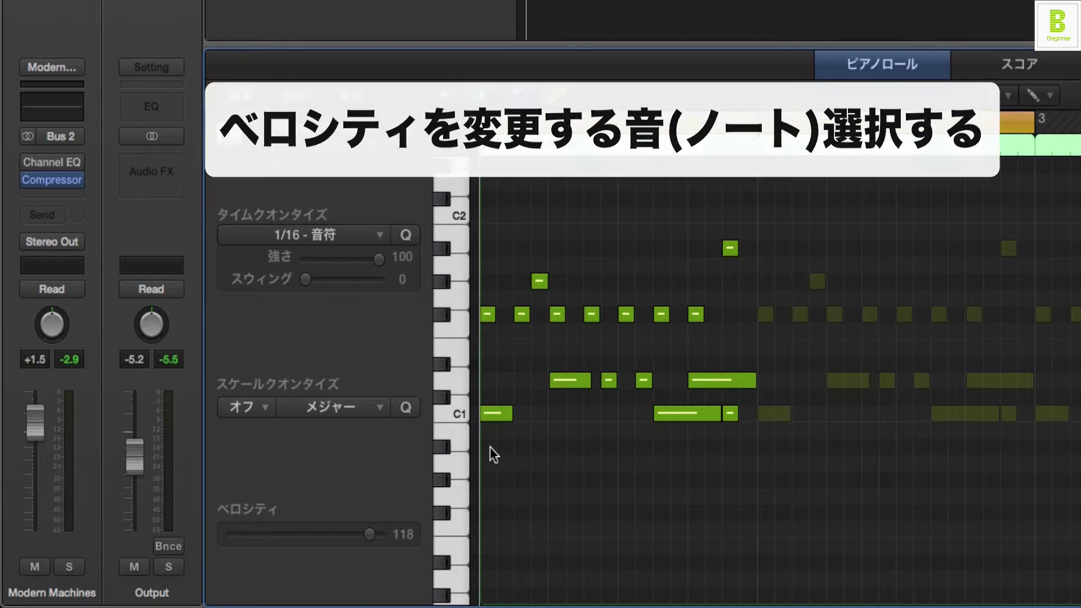
Set the velocity of the two notes on beat 1 and the note at 1.3 to 1
left_click_drag(489, 474, 491, 312)
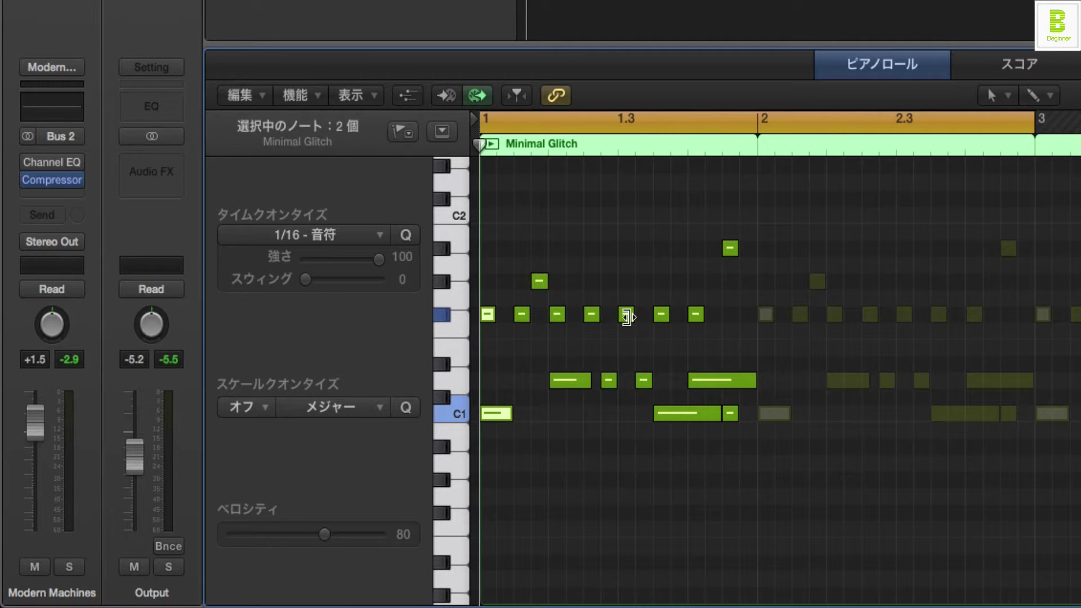
left_click(625, 314)
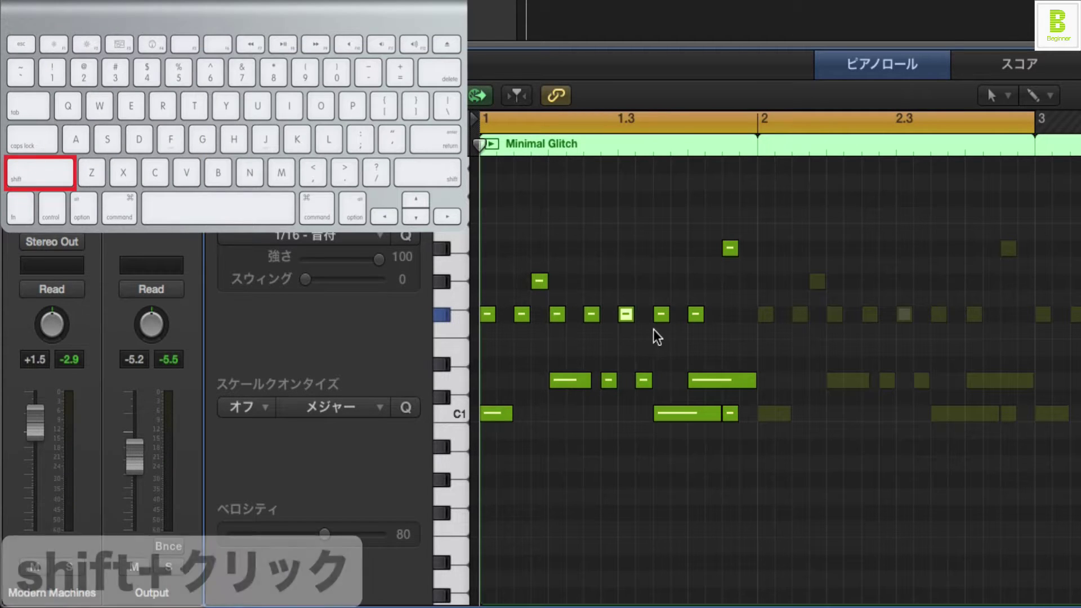
left_click_drag(489, 260, 484, 418)
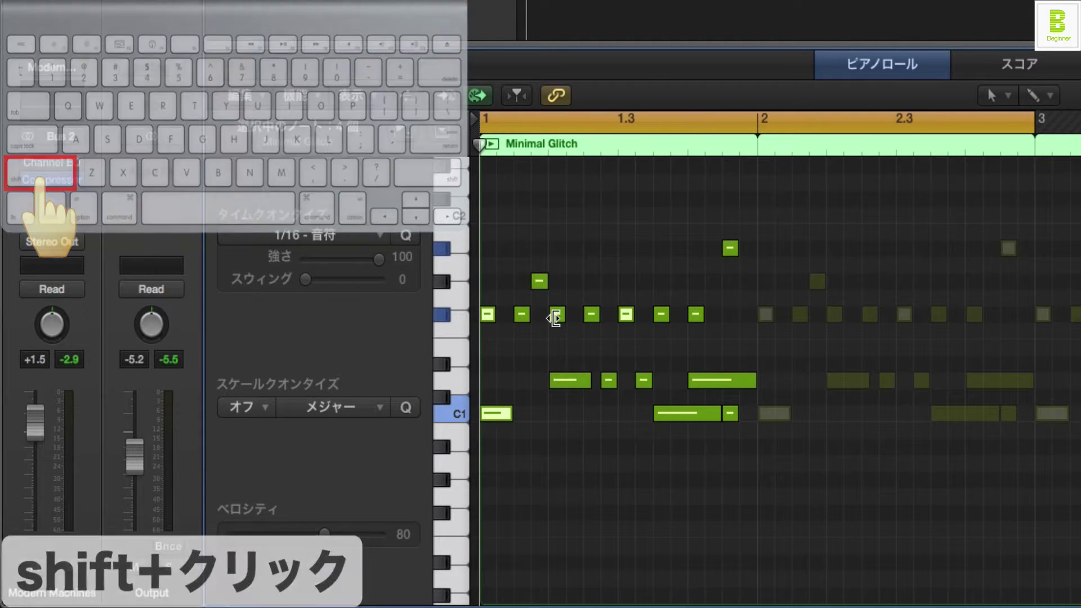
left_click(729, 251, "shift")
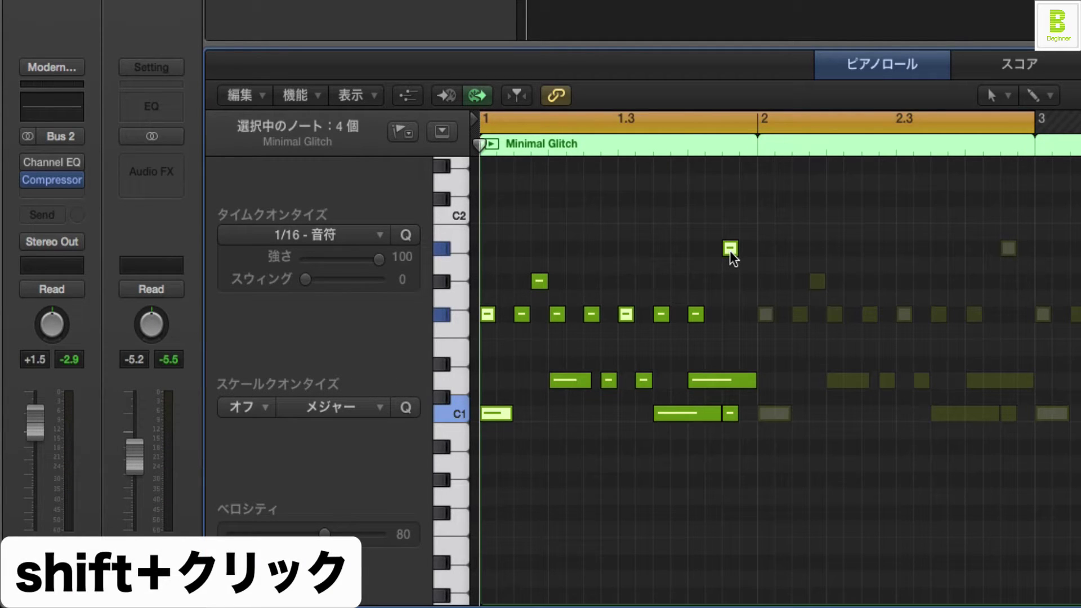
left_click(729, 251, "shift")
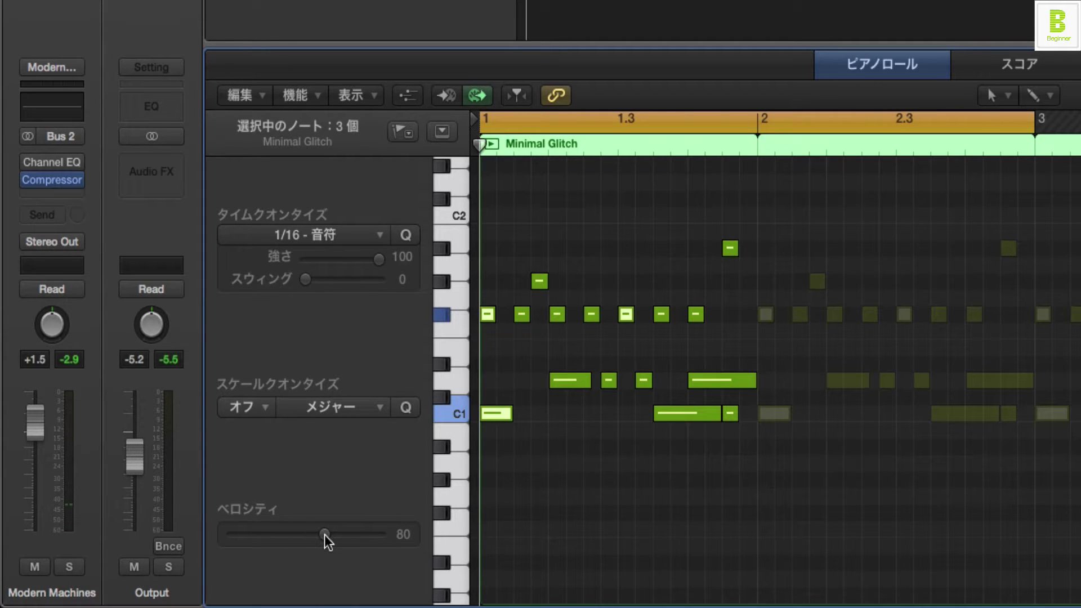
left_click_drag(331, 538, 212, 535)
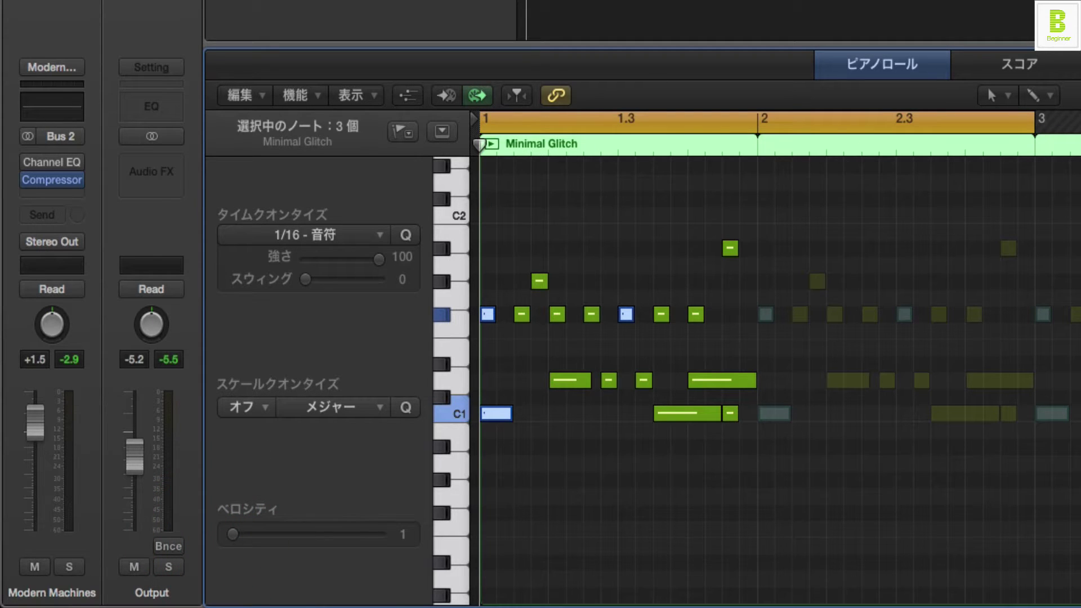
Solo the Modern Machines track and play the loop to hear the softened notes
key("s")
key("space")
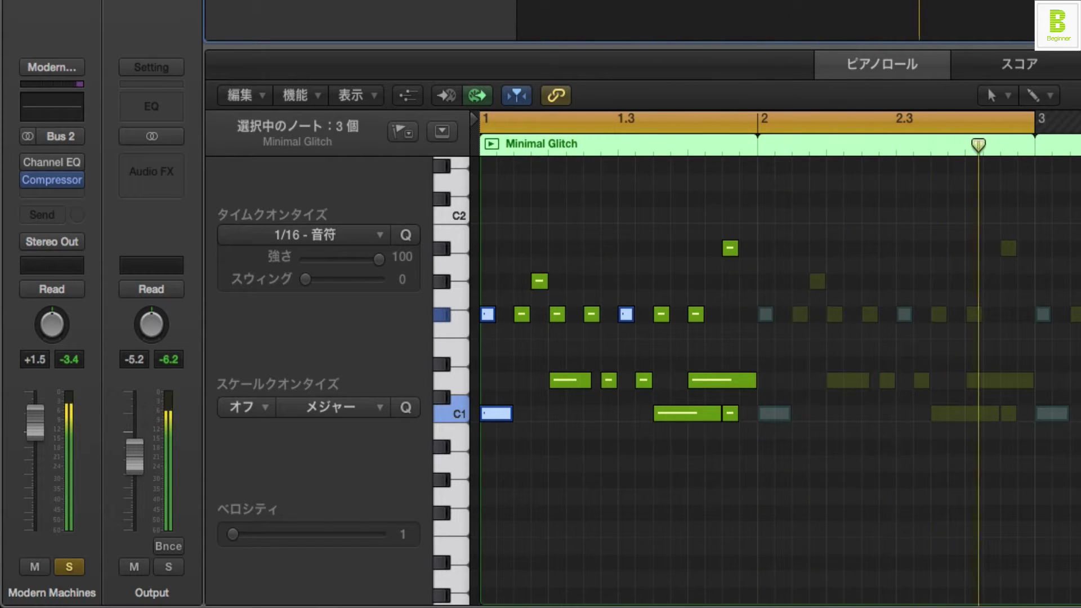
key("space")
Set the velocity of the three selected notes to 127, play the loop, and deselect them
left_click(233, 533)
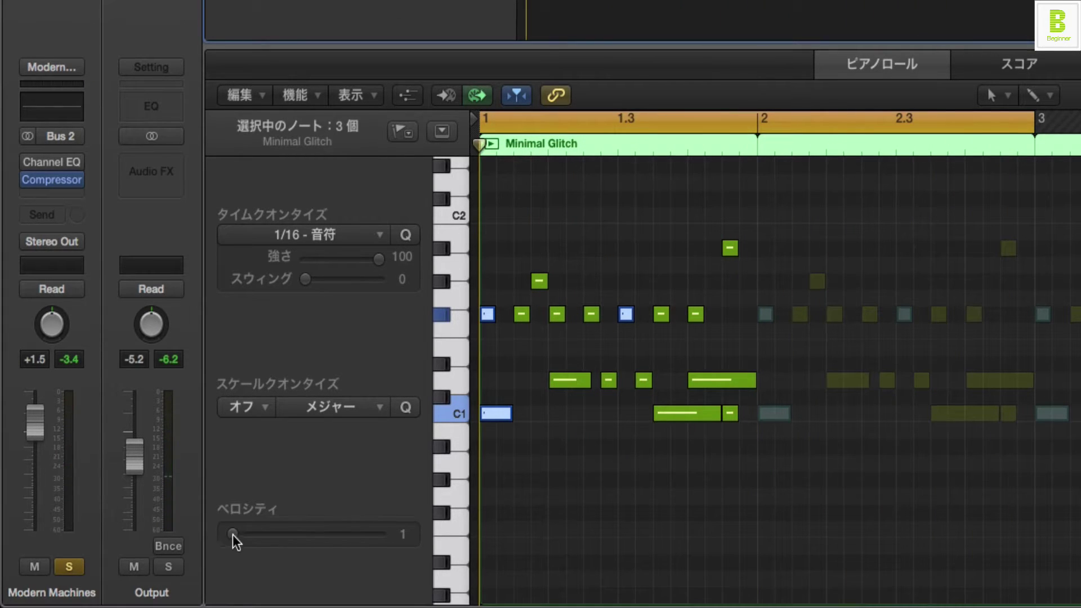
left_click_drag(234, 534, 398, 548)
key("space")
key("space")
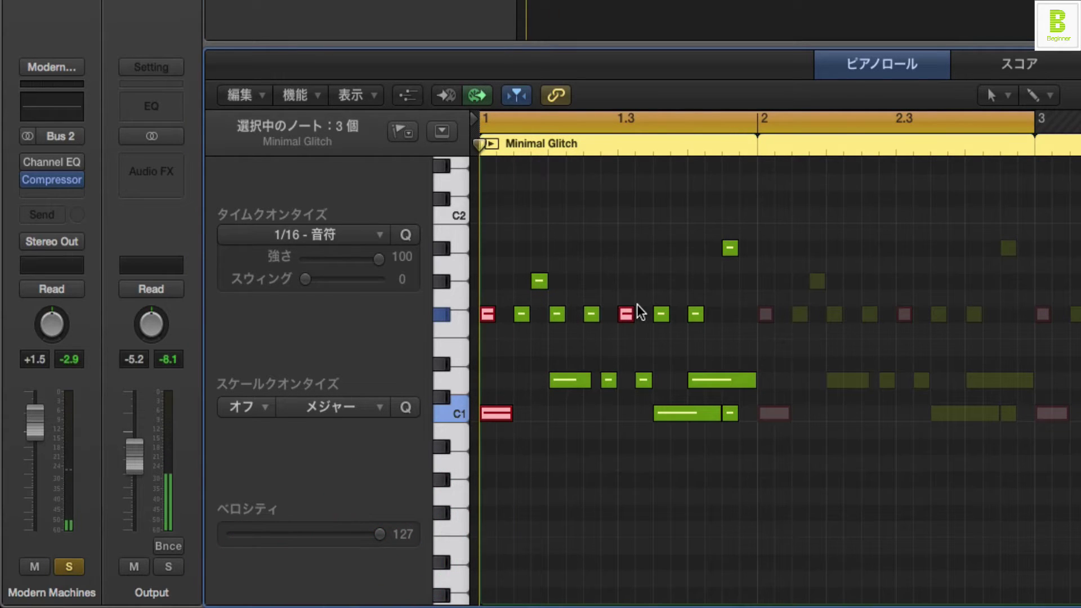
key("space")
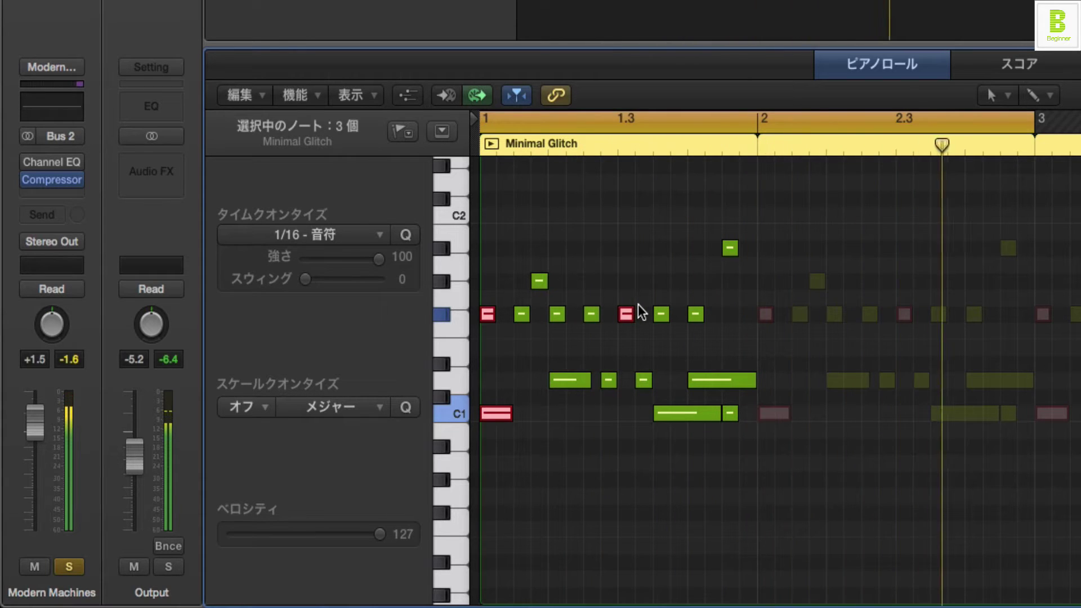
key("space")
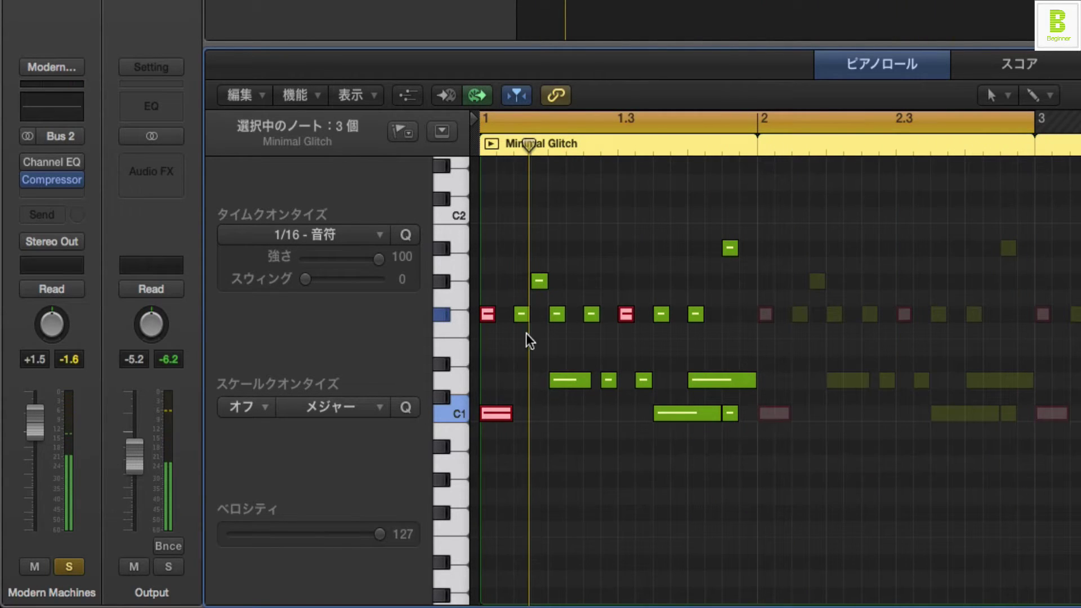
left_click(487, 386)
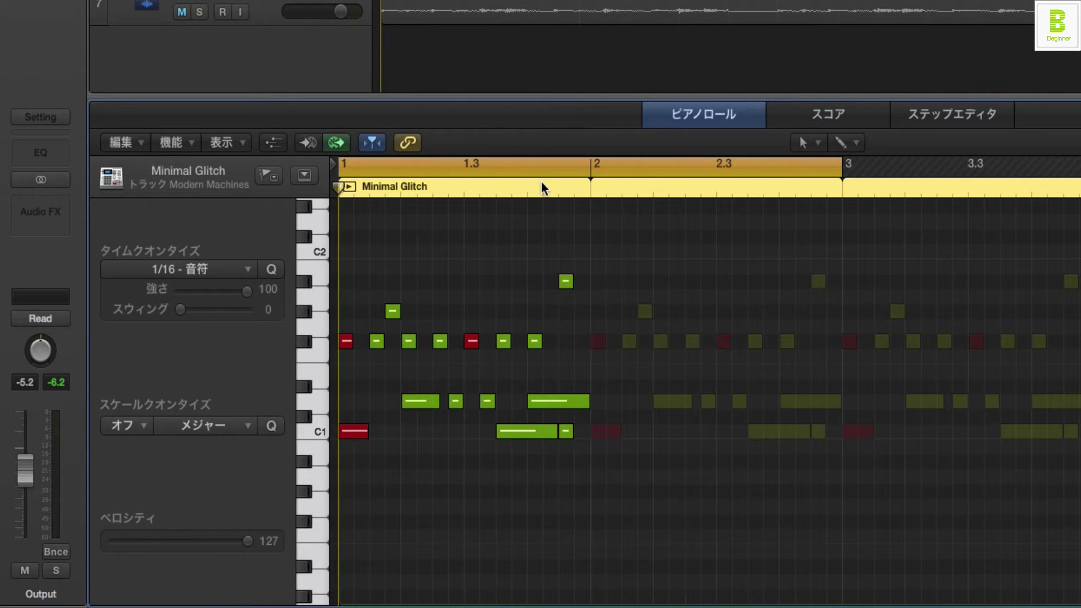
Turn off playhead catching and select the seven notes starting on beats 1, 1.2, 1.3 and 1.4
left_click_drag(451, 194, 448, 213)
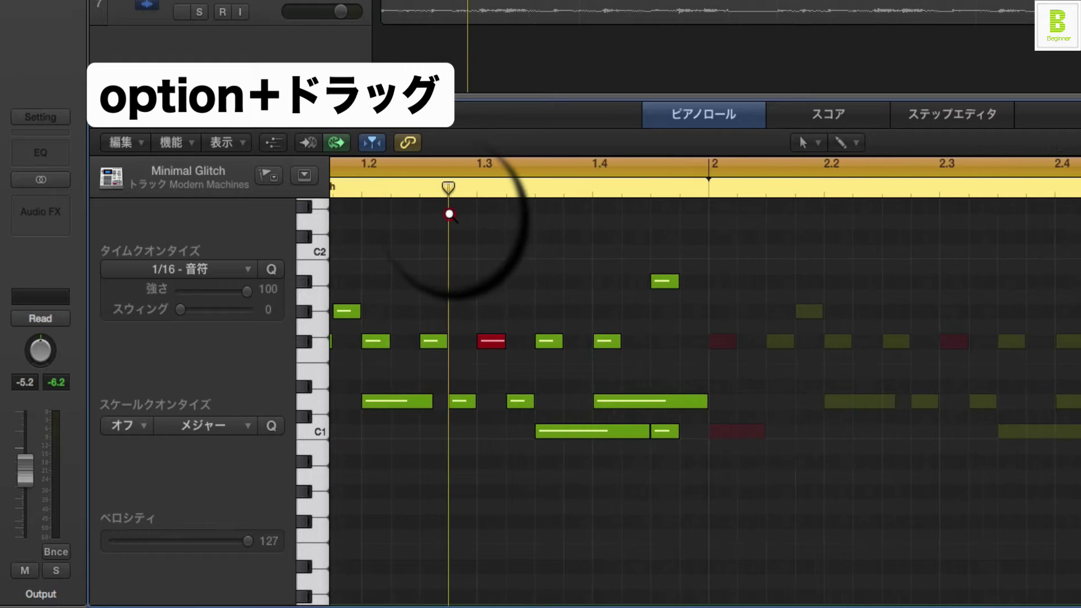
scroll(481, 248, "left", 4)
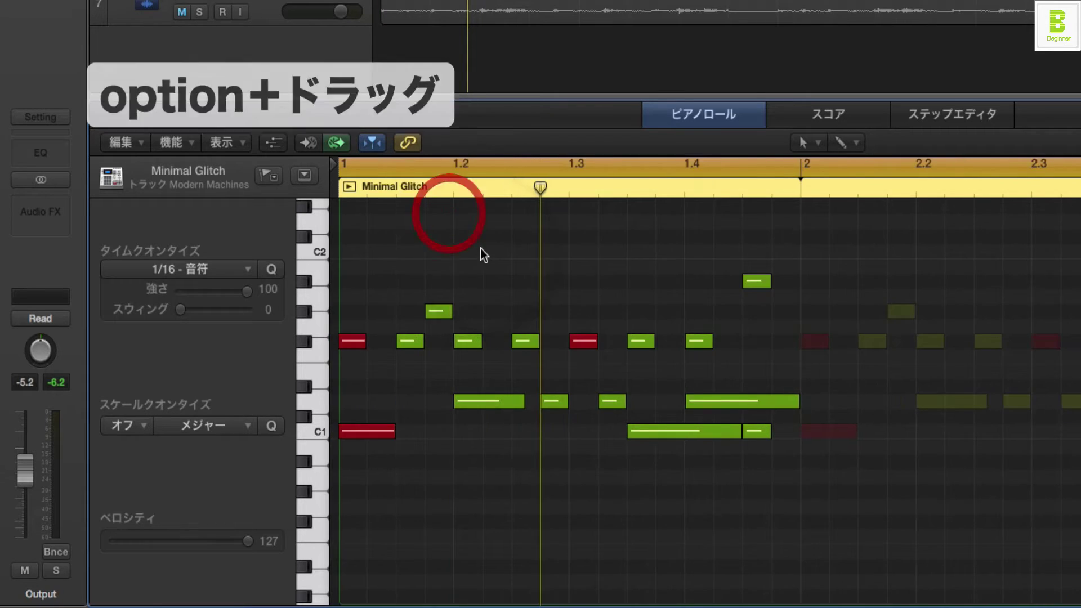
left_click(370, 143)
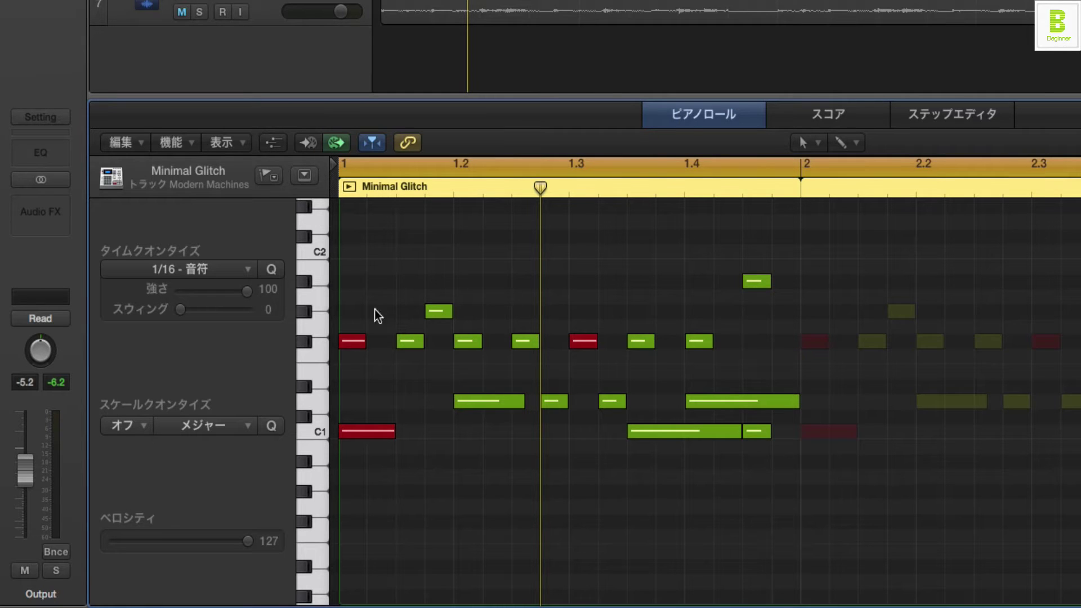
left_click_drag(373, 309, 343, 488)
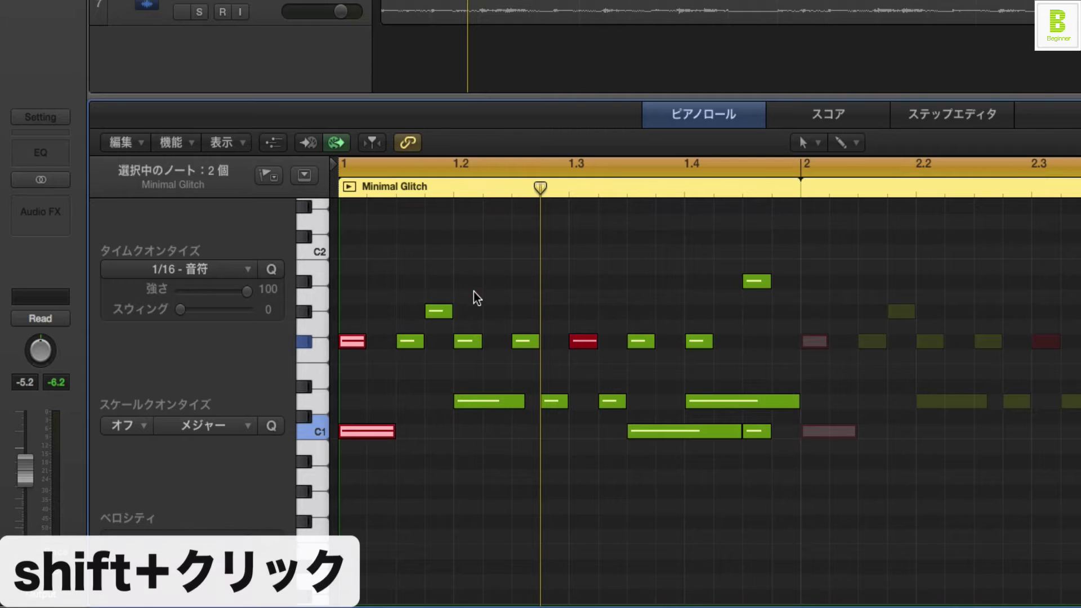
left_click_drag(472, 292, 467, 421)
left_click(583, 341, "shift")
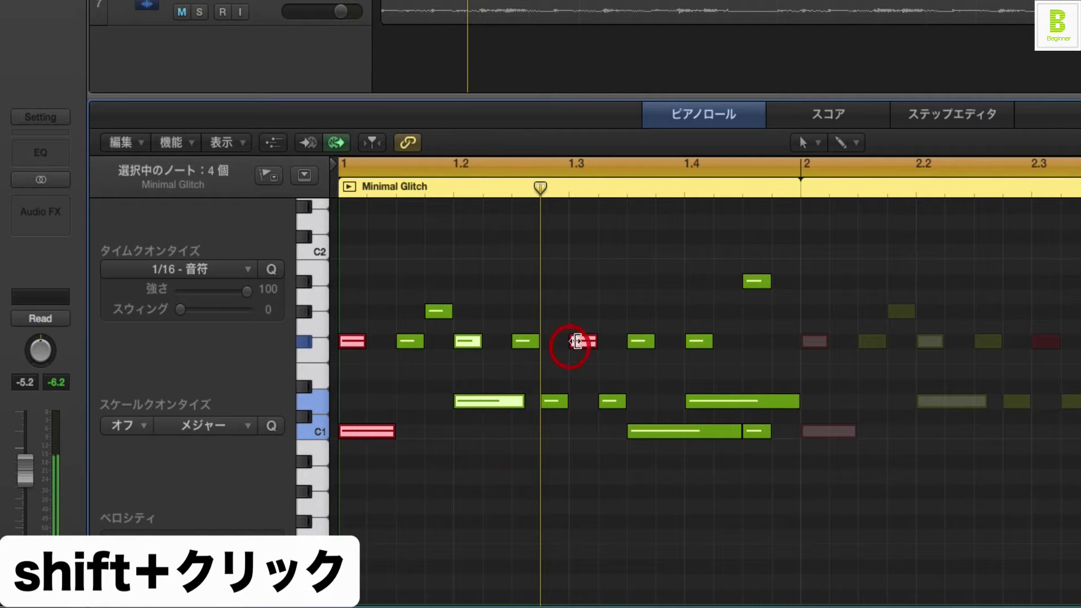
left_click_drag(698, 382, 697, 401)
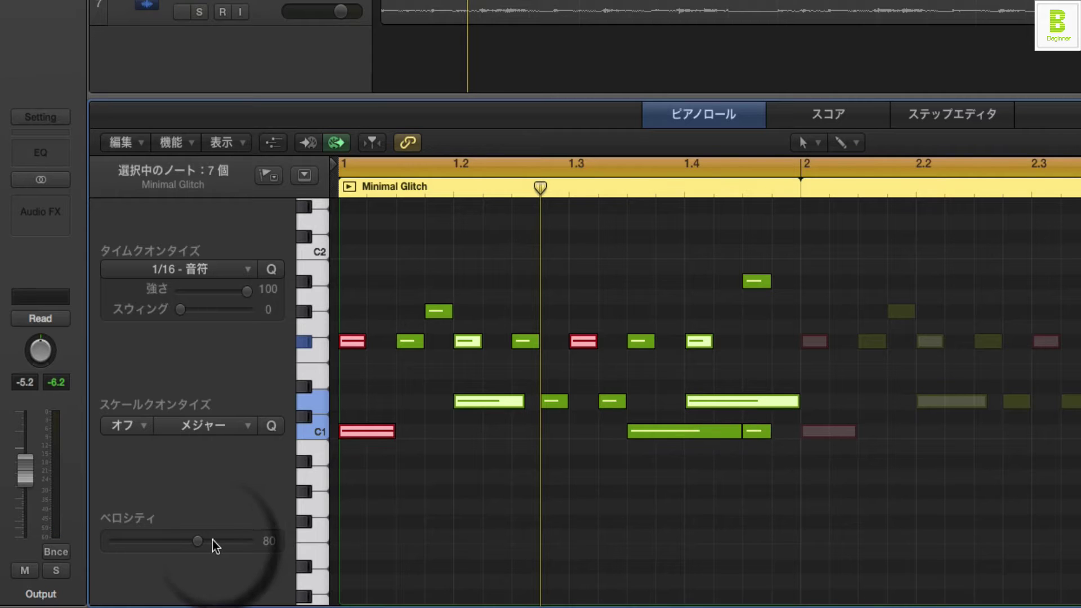
mouse_move(198, 541)
left_mouse_down()
mouse_move(226, 541)
mouse_move(181, 540)
mouse_move(237, 549)
left_mouse_up()
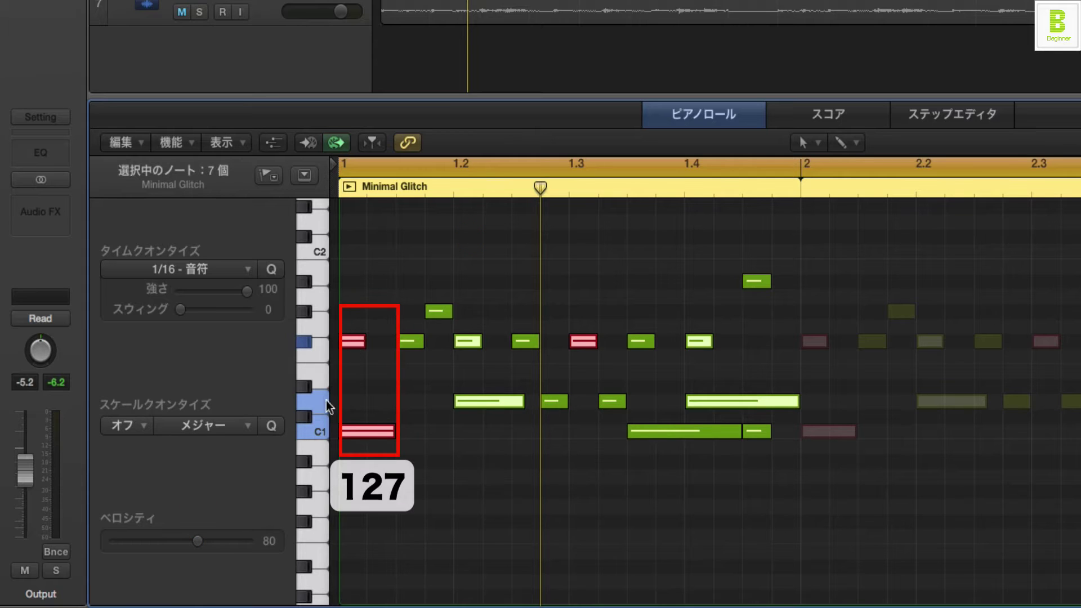
mouse_move(248, 535)
left_mouse_down()
mouse_move(259, 545)
mouse_move(278, 531)
left_mouse_up()
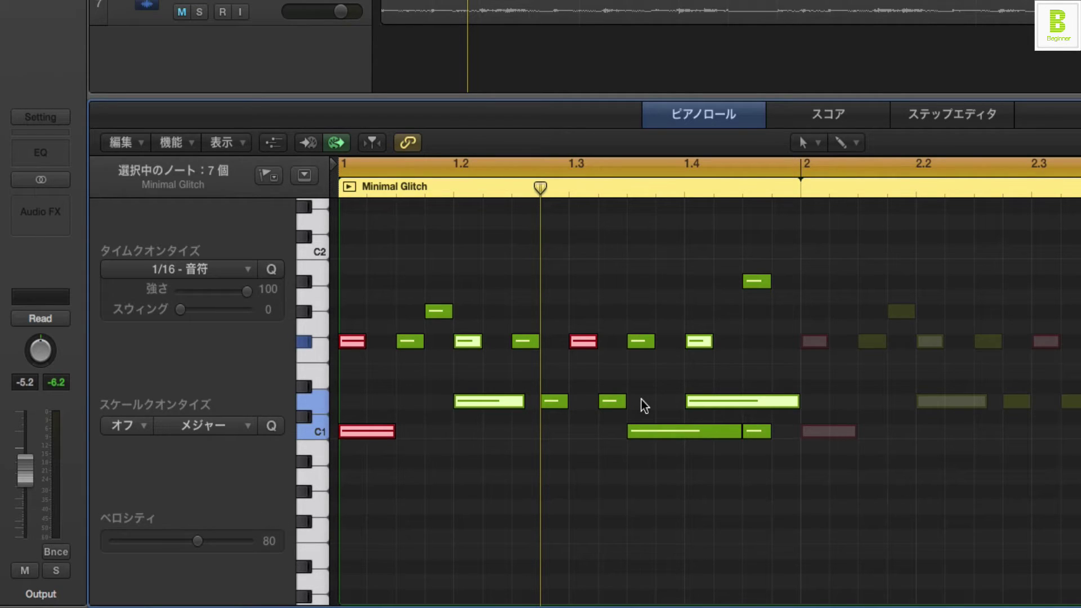
Raise all seven selected on-beat notes to velocity 127 with the Velocity tool
left_click(805, 142)
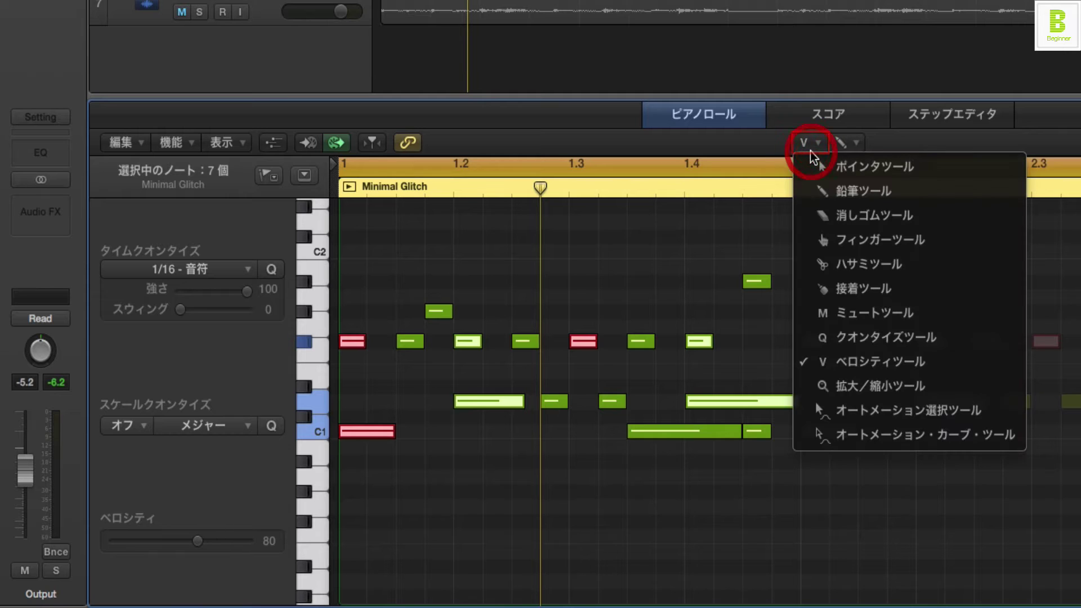
left_click(838, 361)
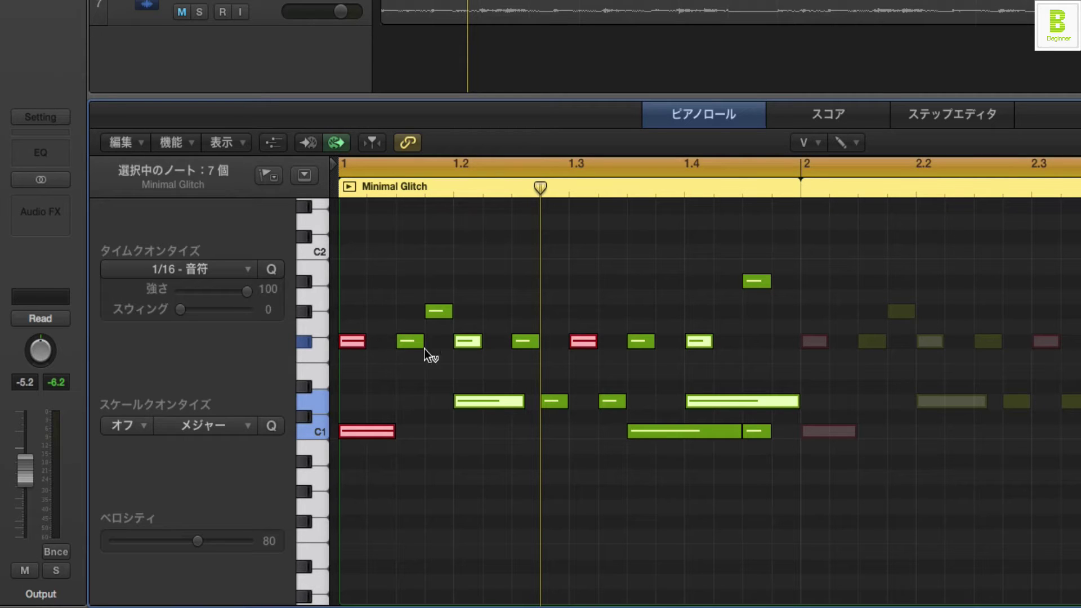
left_click_drag(468, 395, 458, 314)
left_click_drag(476, 343, 479, 220)
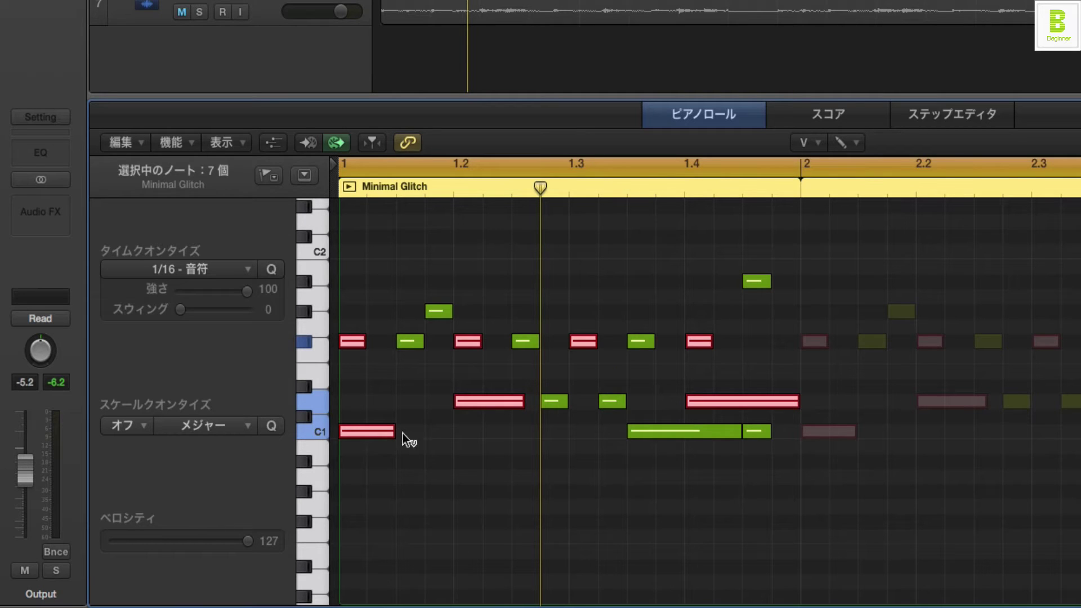
Set the velocity of the selected on-beat notes to 110, return the playhead to the start, and deselect them
left_click_drag(249, 539, 232, 544)
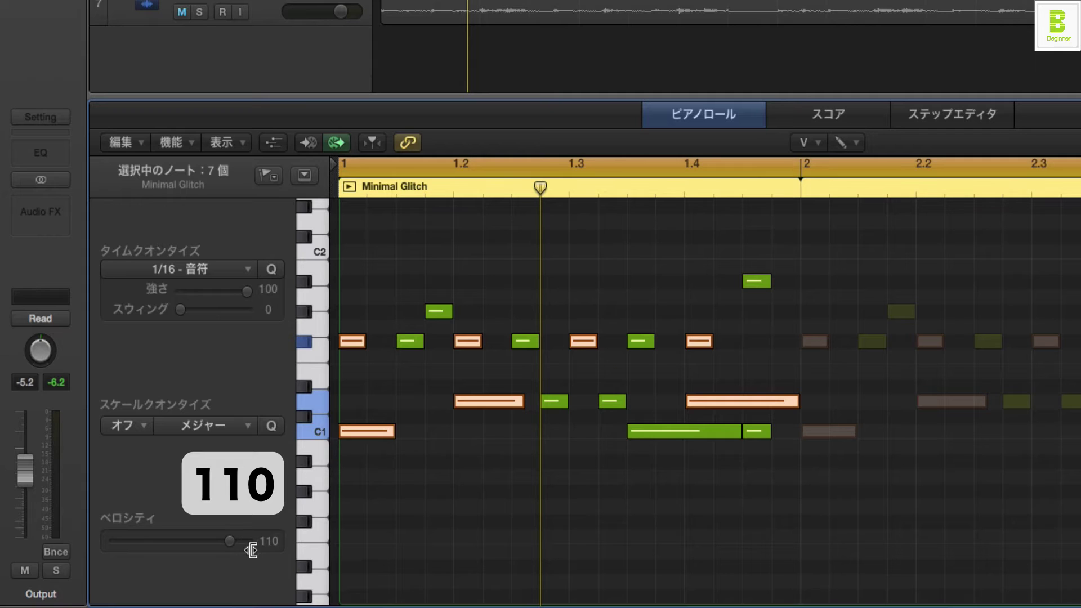
mouse_move(231, 544)
left_mouse_down()
mouse_move(252, 543)
mouse_move(231, 545)
left_mouse_up()
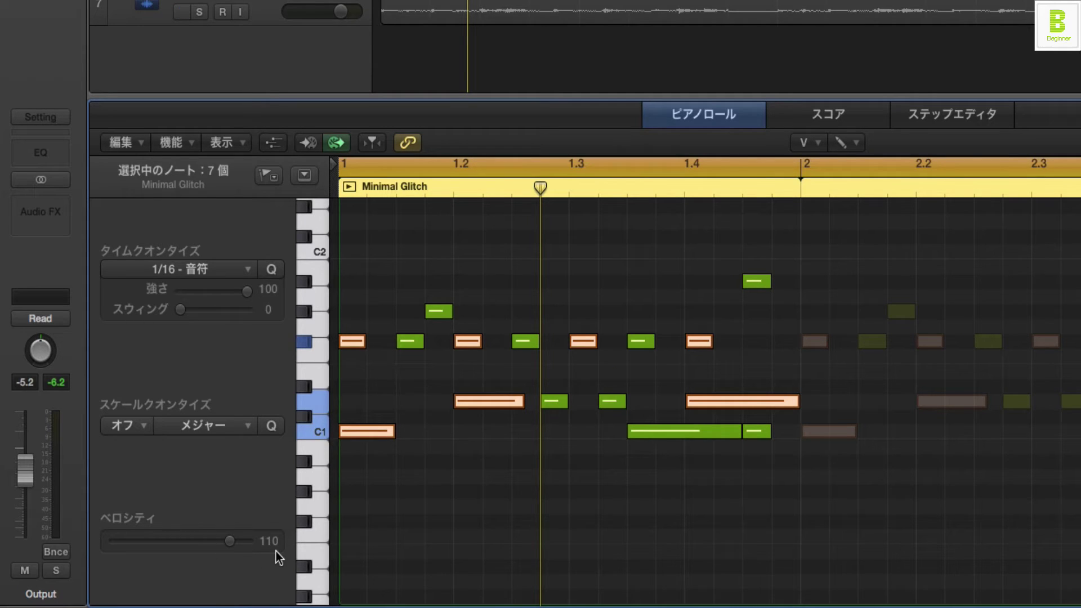
key("Return")
left_click(413, 383)
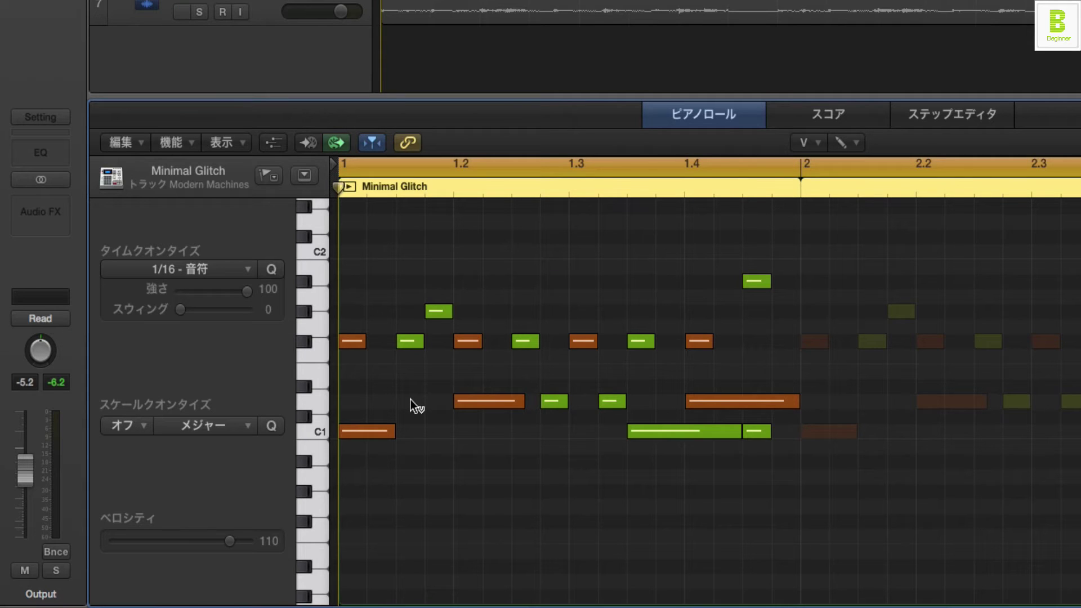
Raise the velocity of the eighth-note offbeat notes in bar 1, including the high note and C1 note after beat 1.4
left_click_drag(410, 400, 410, 338)
left_click(525, 341, "shift")
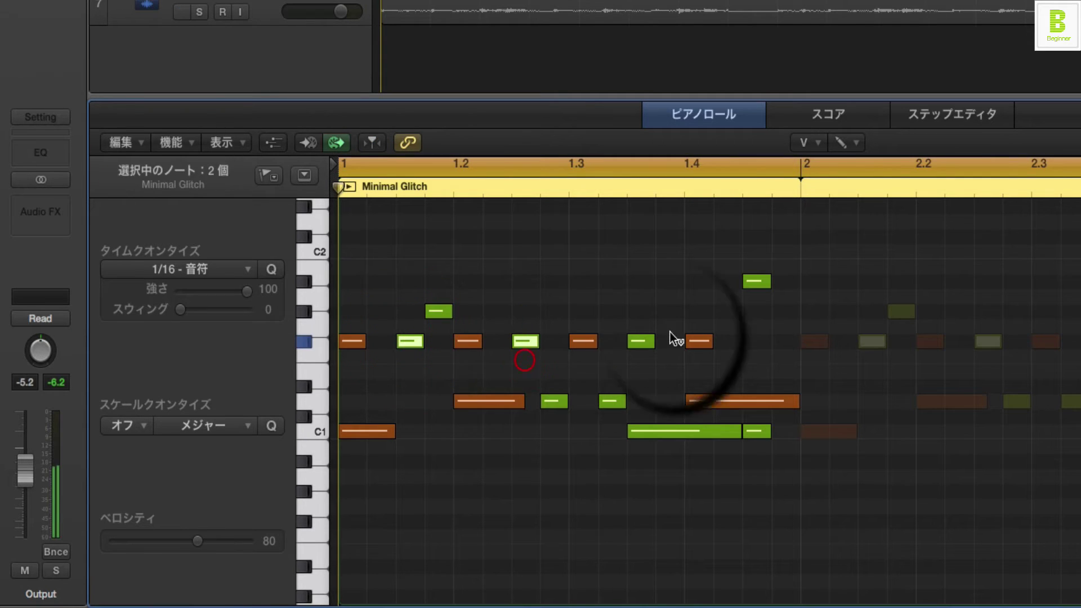
left_click(640, 341, "shift")
left_click(756, 281, "shift")
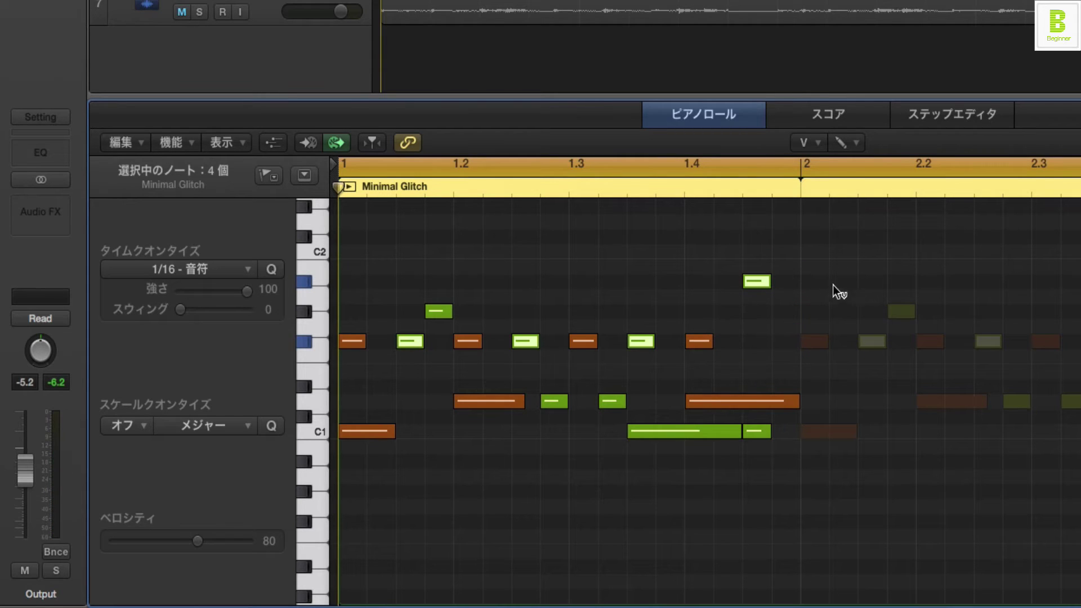
left_click_drag(756, 282, 758, 251)
left_click(758, 251)
left_click_drag(758, 436, 761, 390)
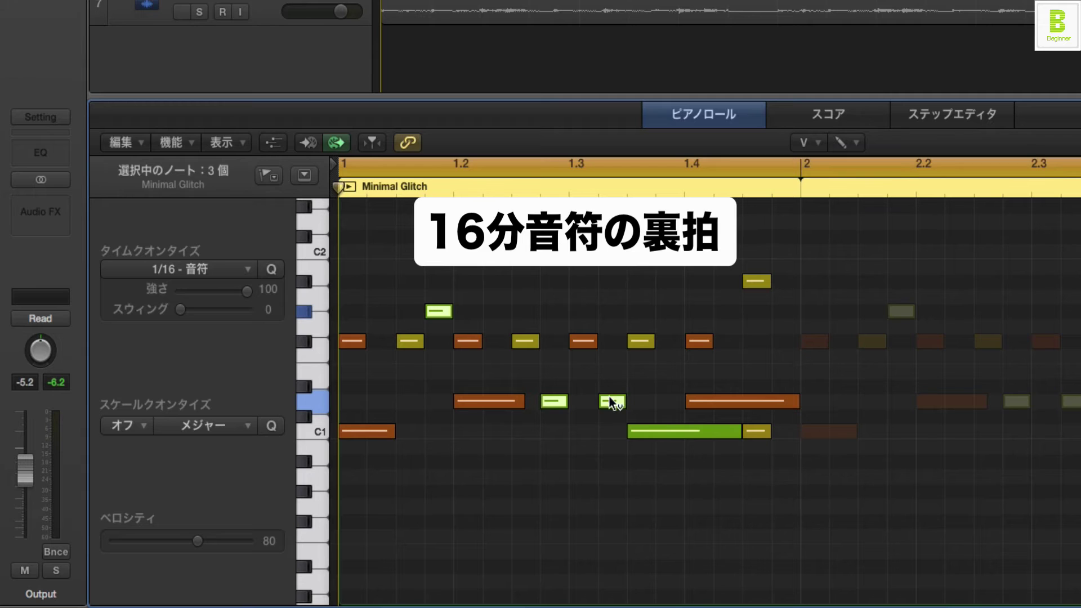
Play the loop to hear the edited accents in the pattern
mouse_move(604, 404)
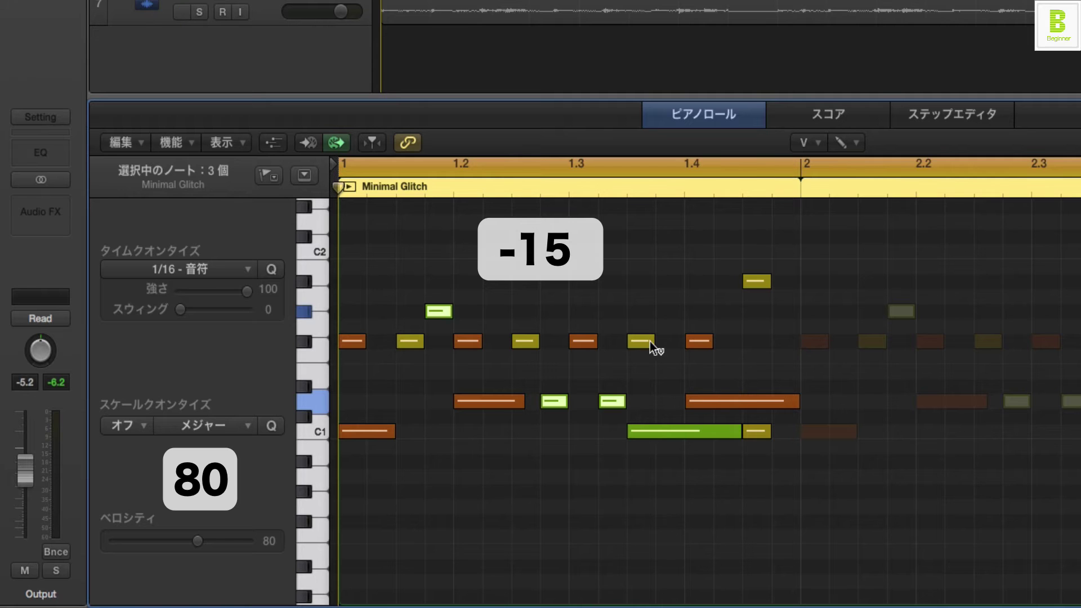
mouse_move(648, 342)
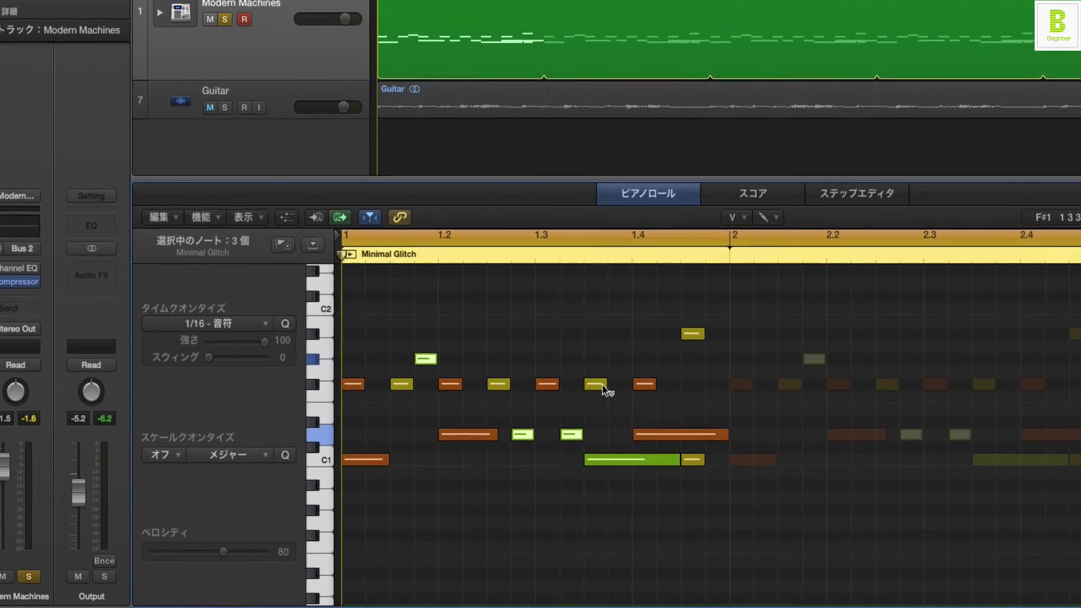
key("space")
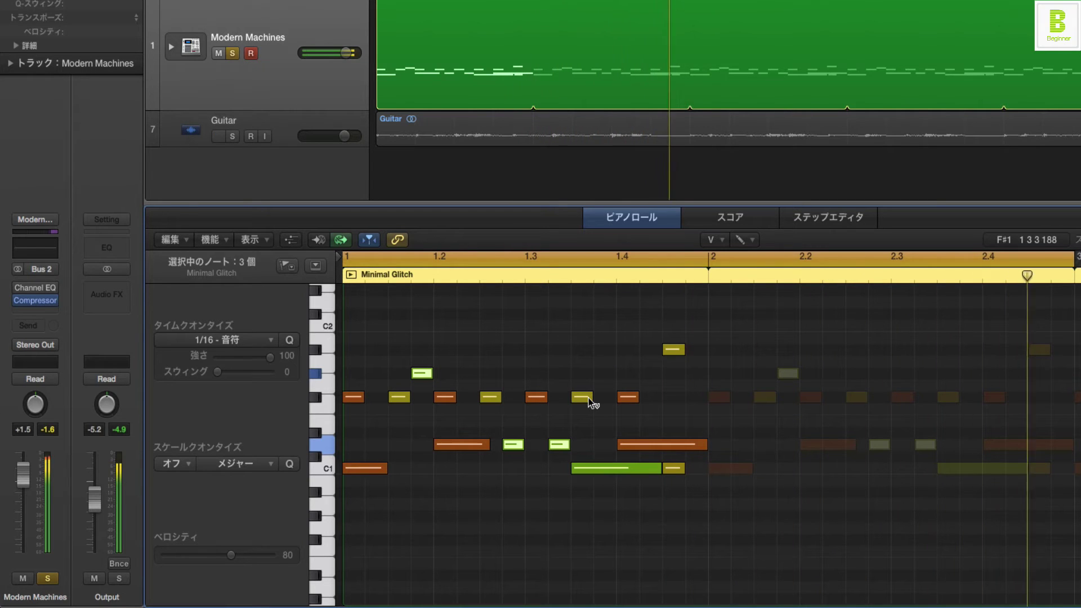
key("space")
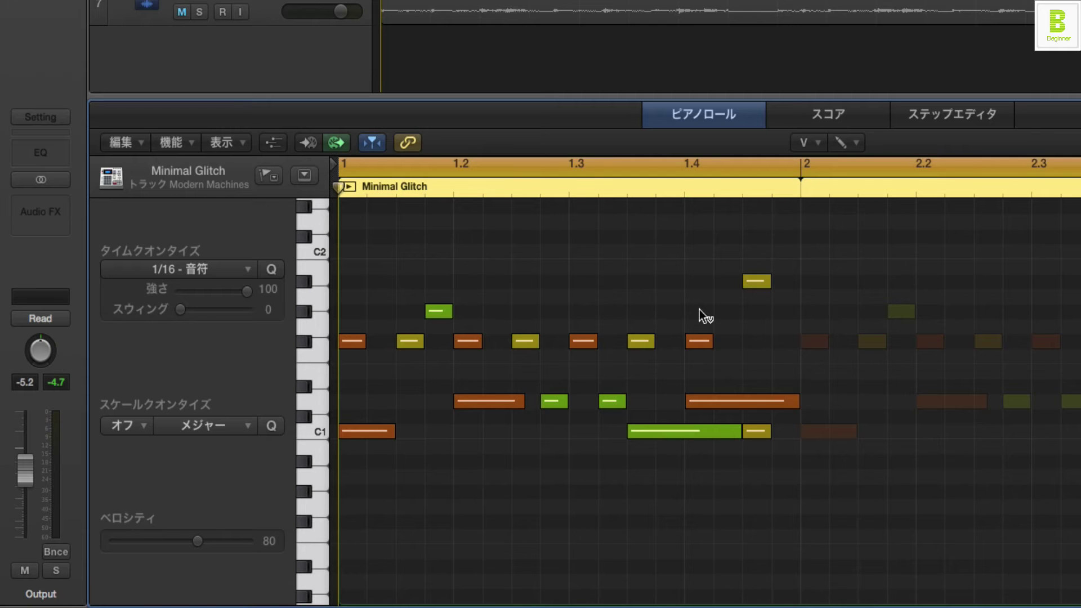
Raise the velocity of the high note after beat 1.4 to 108 with the Velocity tool
key("ctrl+m")
key("ctrl+m")
left_click(759, 280)
left_click_drag(759, 279, 763, 245)
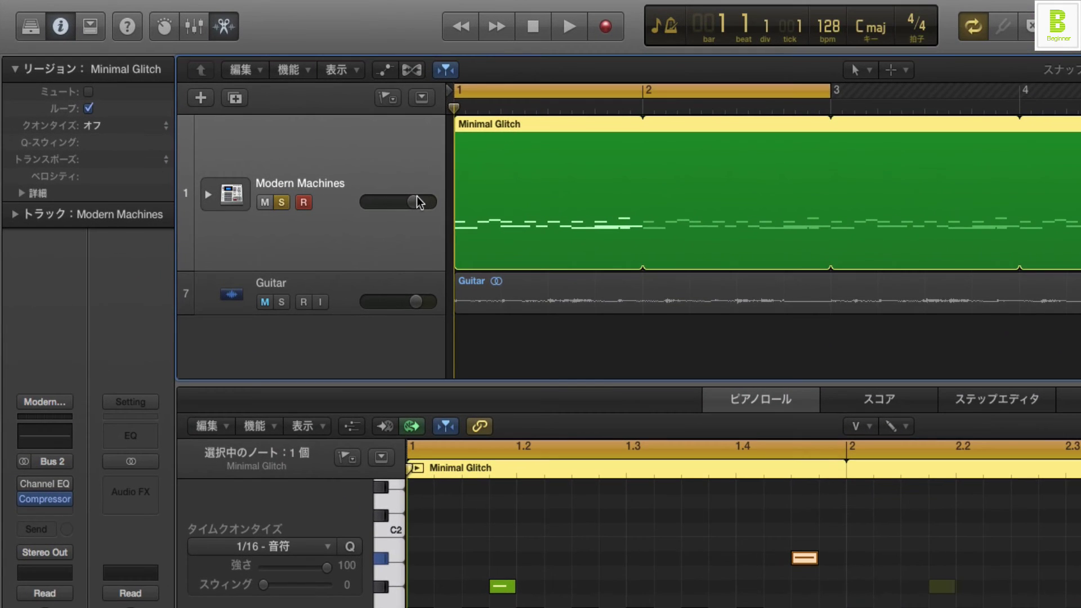
Lower the volume of the Modern Machines track to -0.8
left_click_drag(281, 150, 274, 149)
left_click_drag(402, 200, 406, 200)
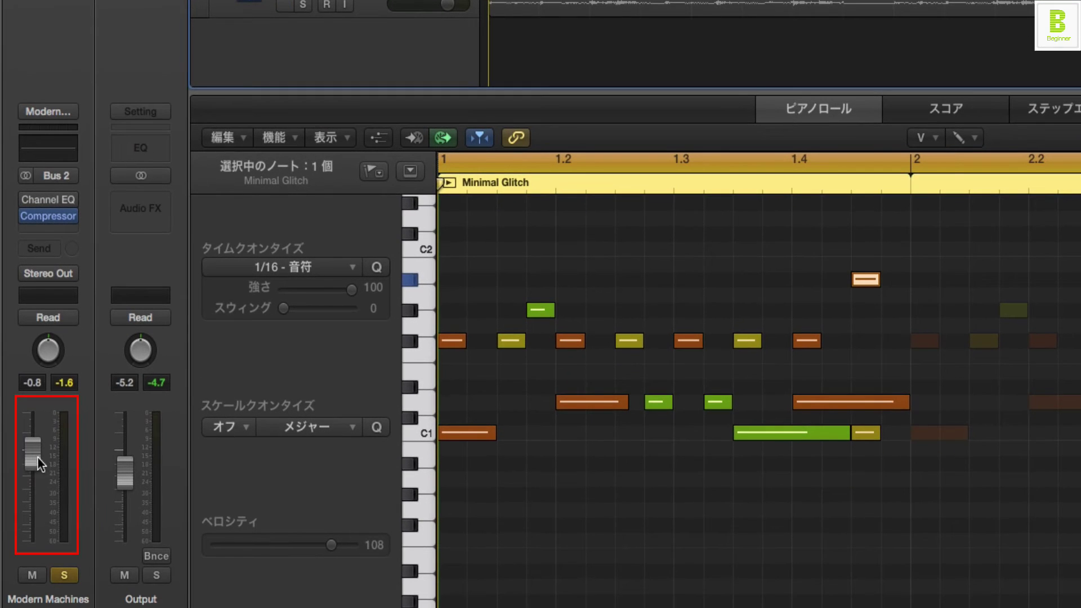
Raise the volume of the Modern Machines track to +0.2, clear the note selection, and raise the volume further to +1.1
left_click_drag(39, 458, 42, 434)
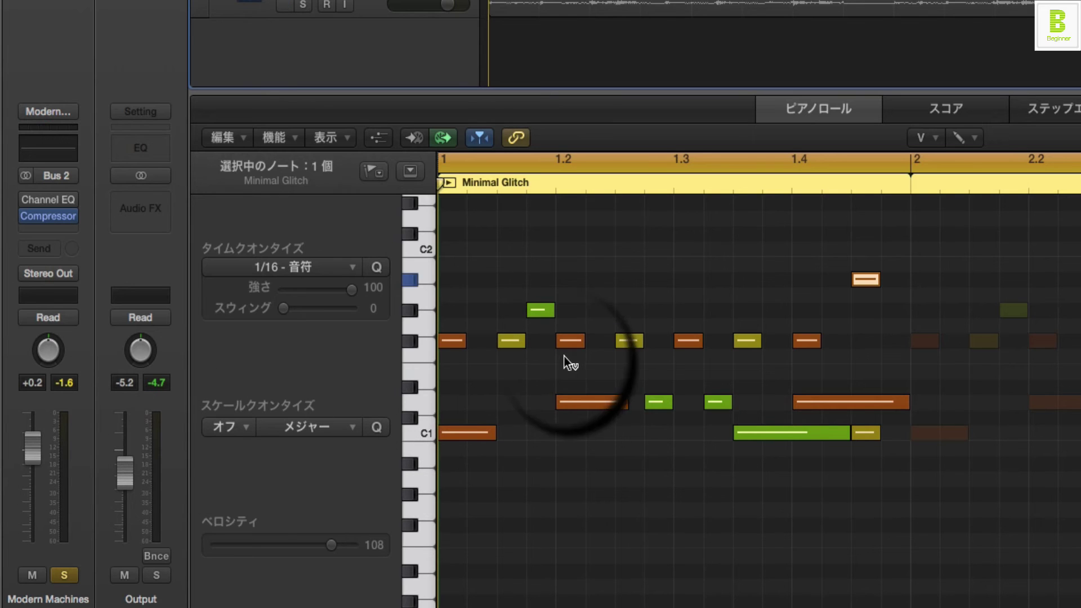
left_click(830, 274)
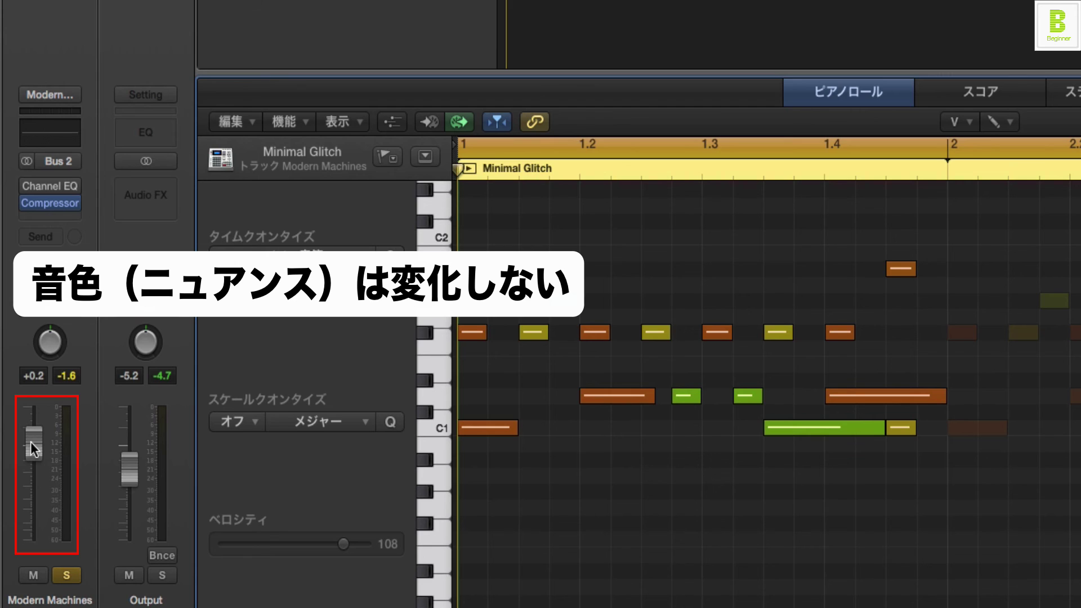
left_click_drag(32, 441, 34, 423)
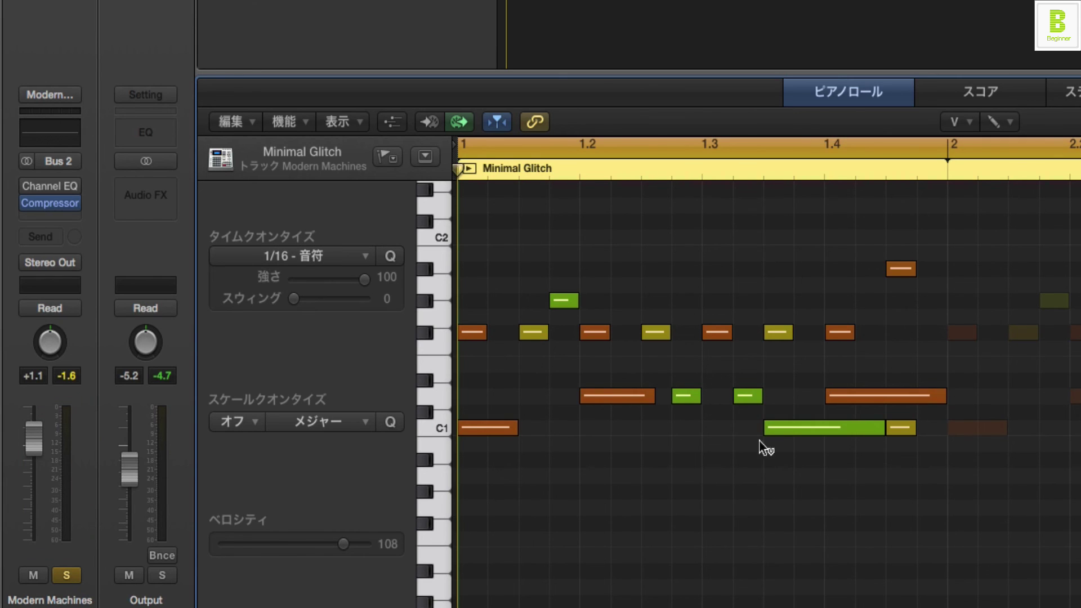
Try lowering the velocity of the first F♯1 note in bar 1 to 59, and undo the velocity change
mouse_move(475, 331)
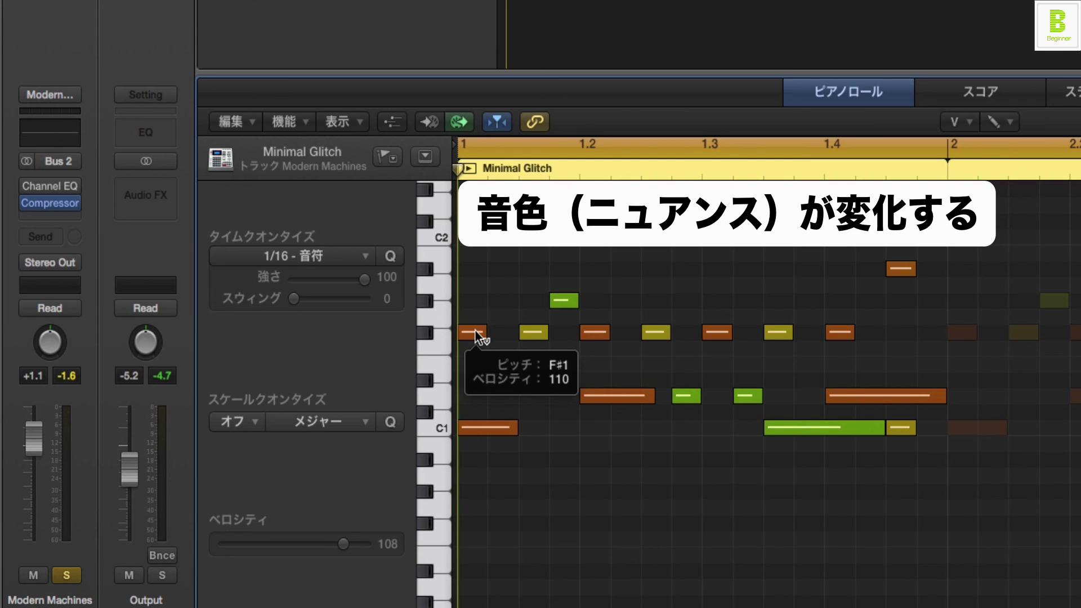
left_click_drag(474, 332, 467, 466)
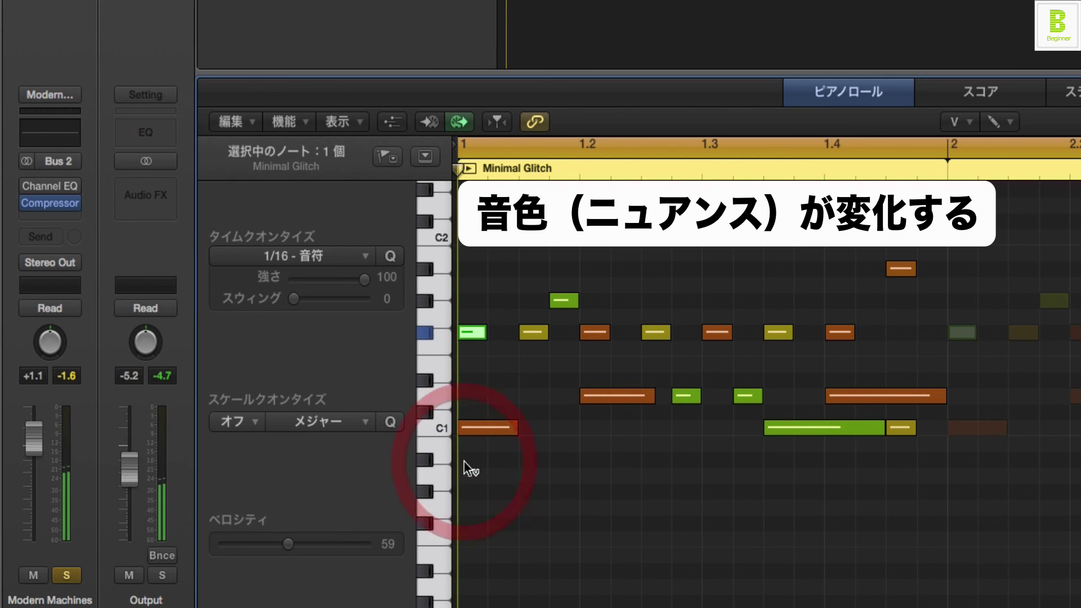
key("super+z")
left_click(485, 339)
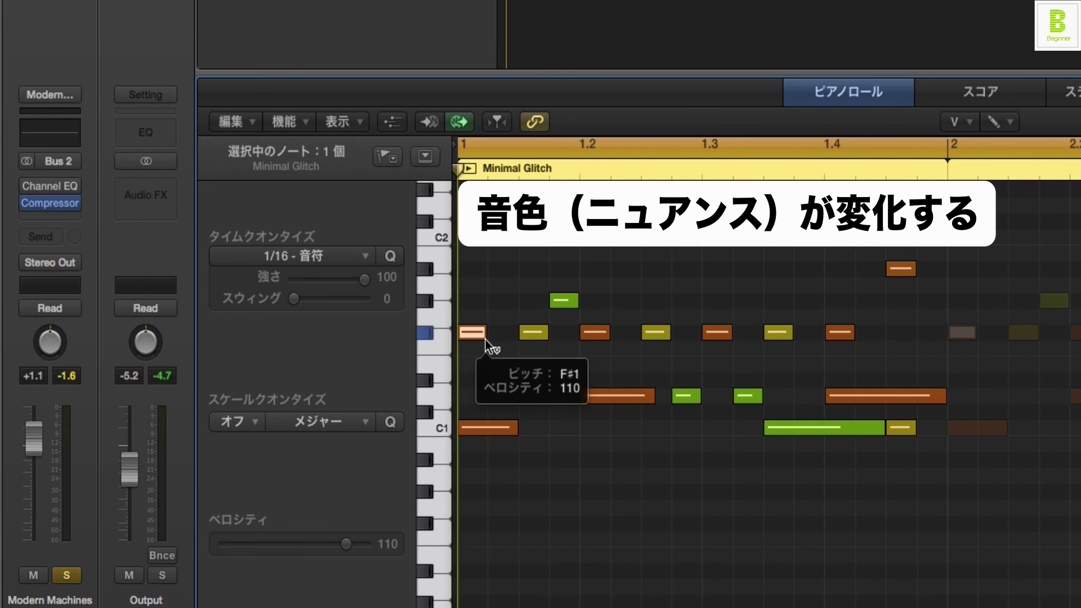